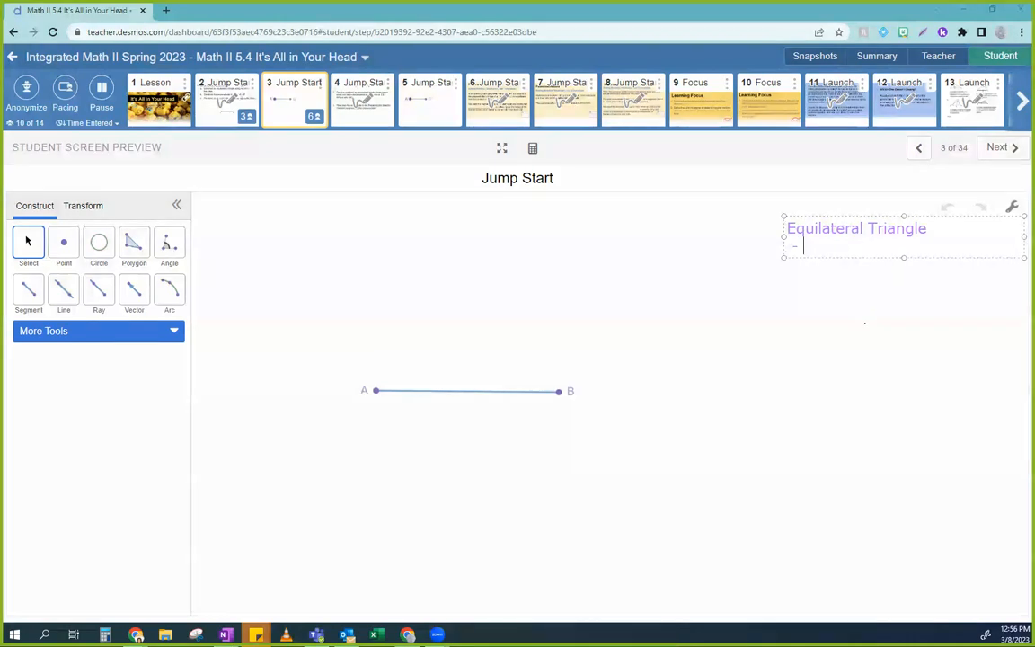
Step: Complete the Equilateral Triangle note with two bullet lines: "all sides are congruent" and "all congruent angles"
type("all sides")
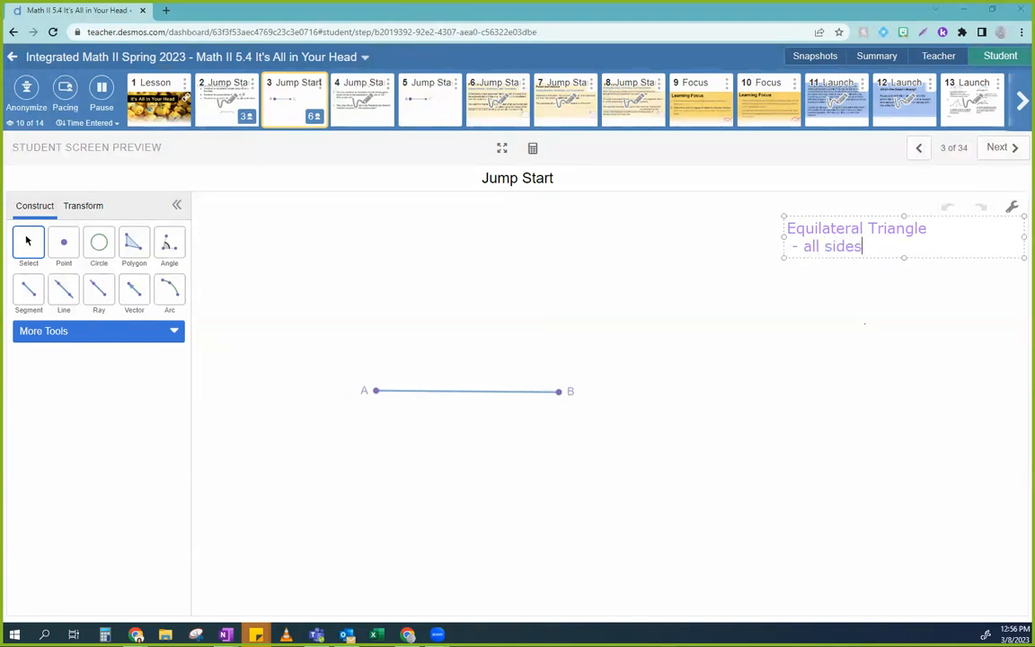
type(" are congruent")
key("Return")
type("- all ")
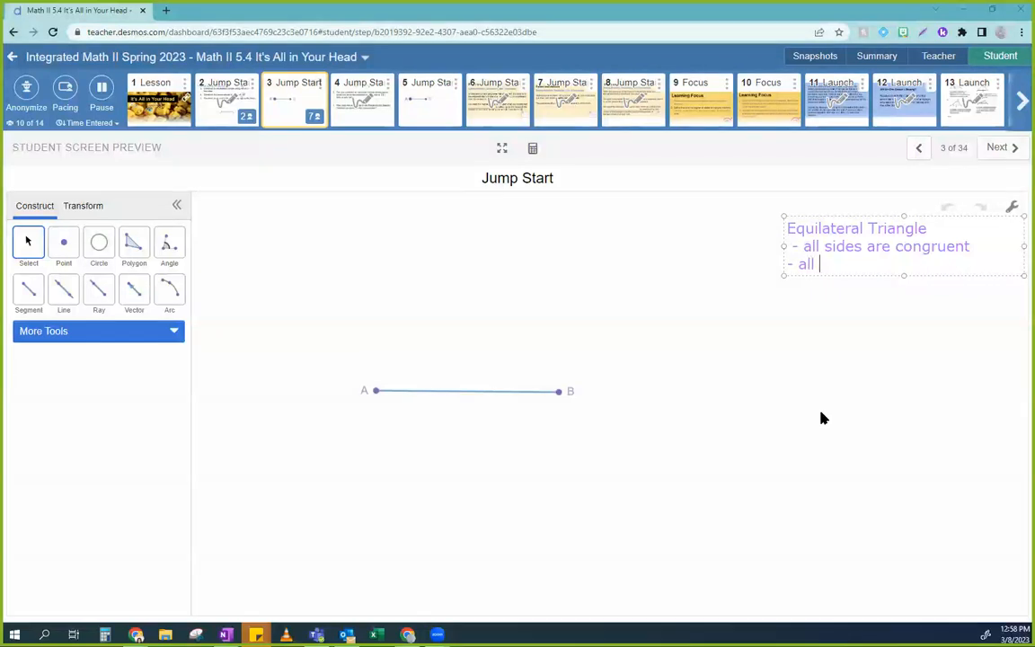
type("congruent ")
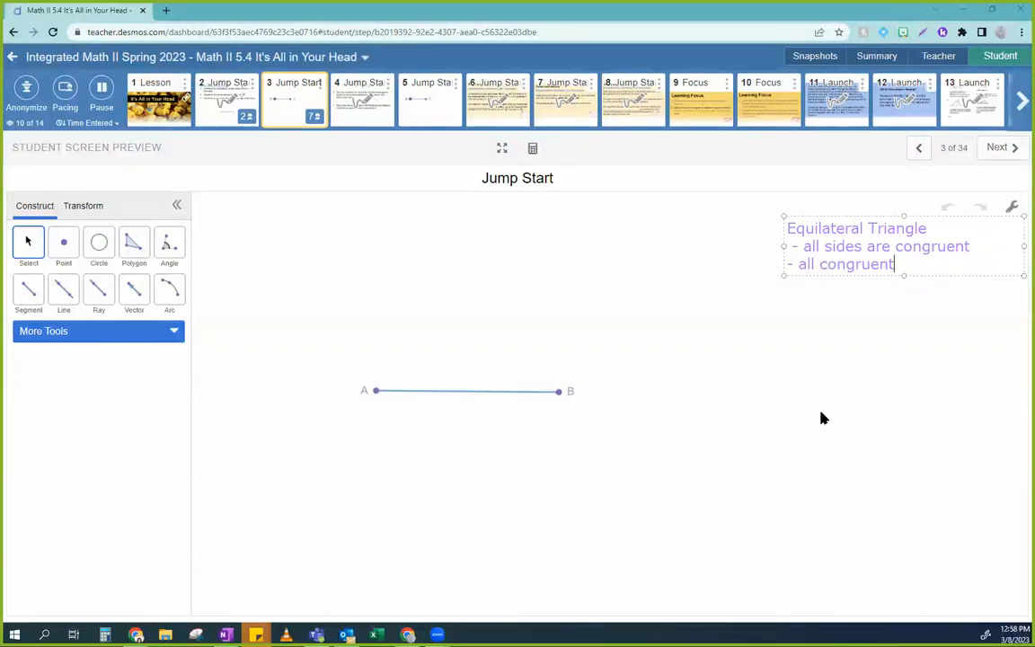
type("angles")
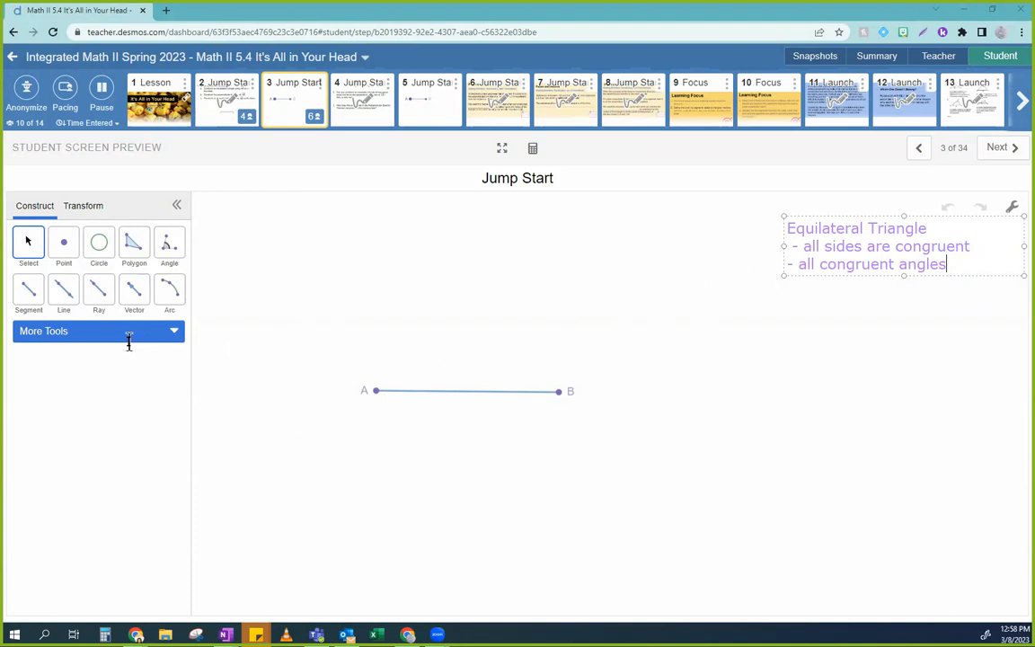
left_click(393, 569)
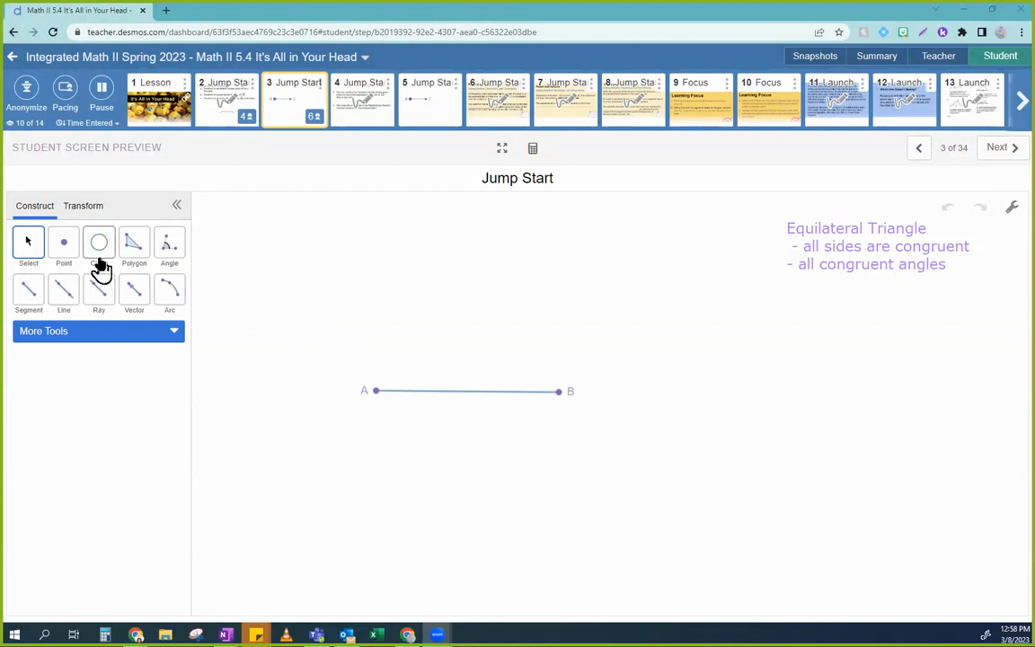
left_click(99, 333)
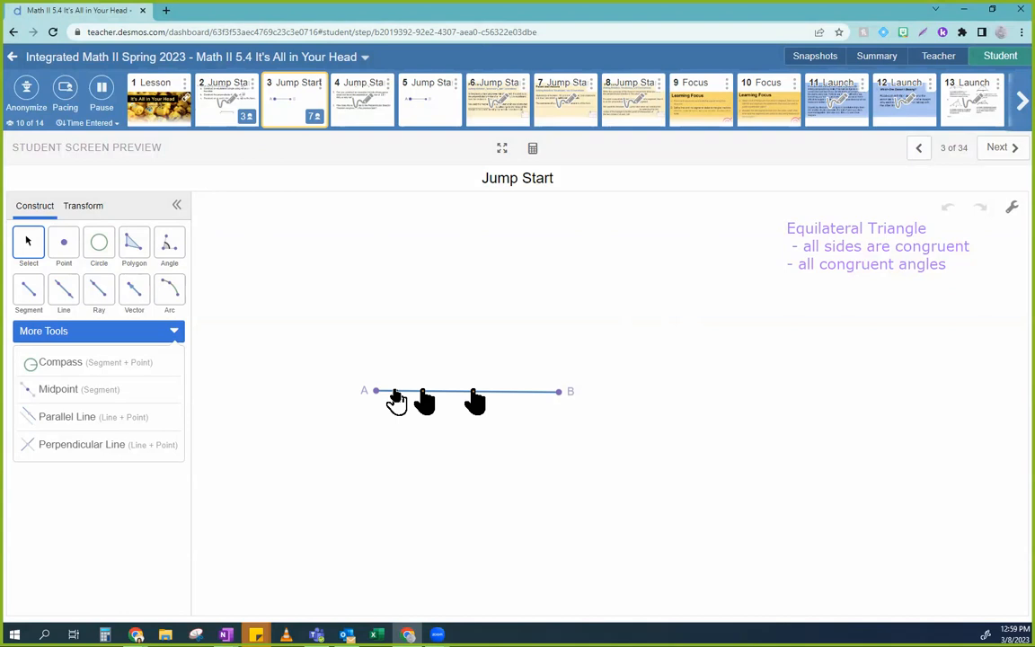
left_click(63, 364)
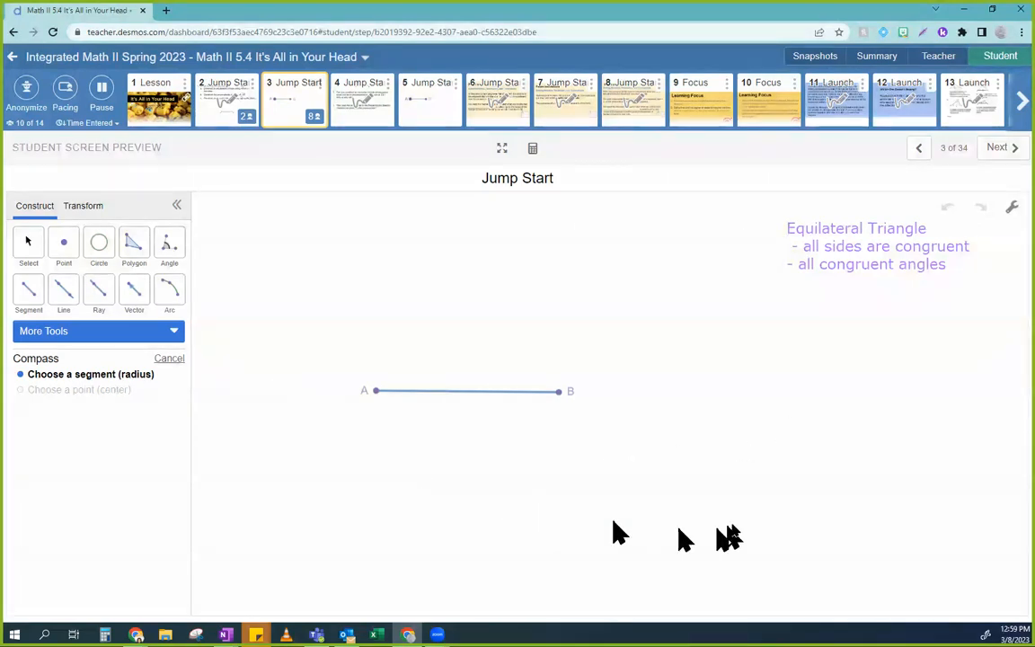
left_click(493, 393)
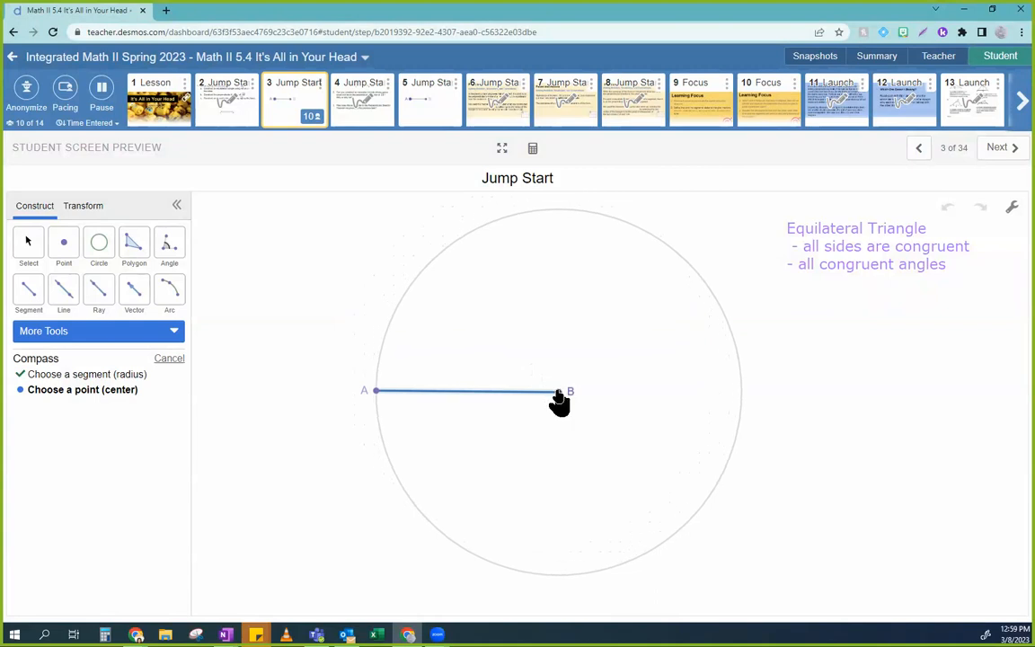
left_click(558, 392)
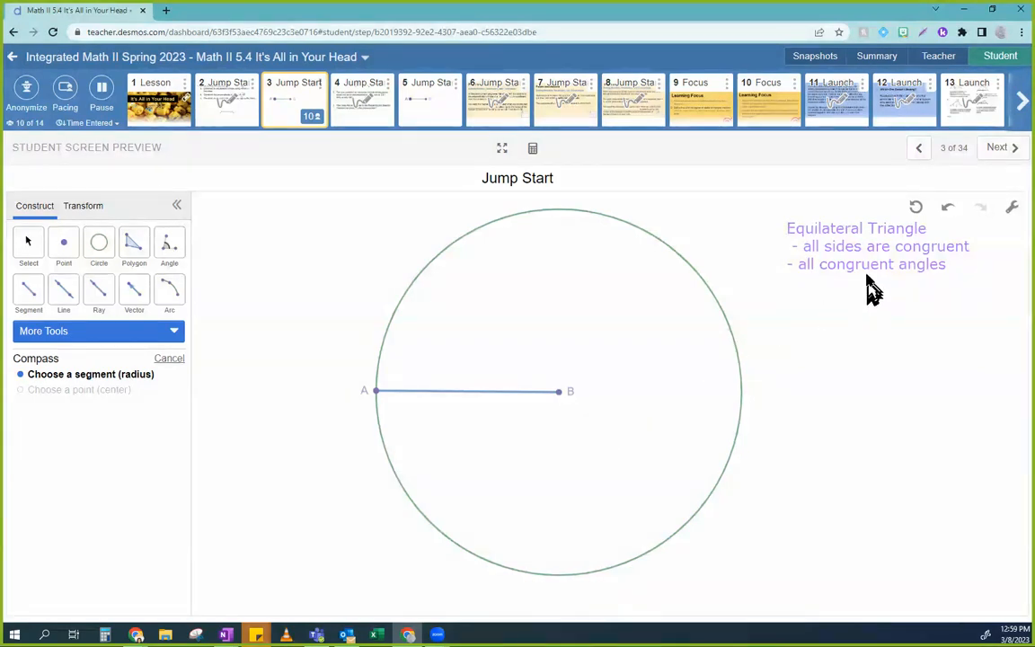
left_click(948, 209)
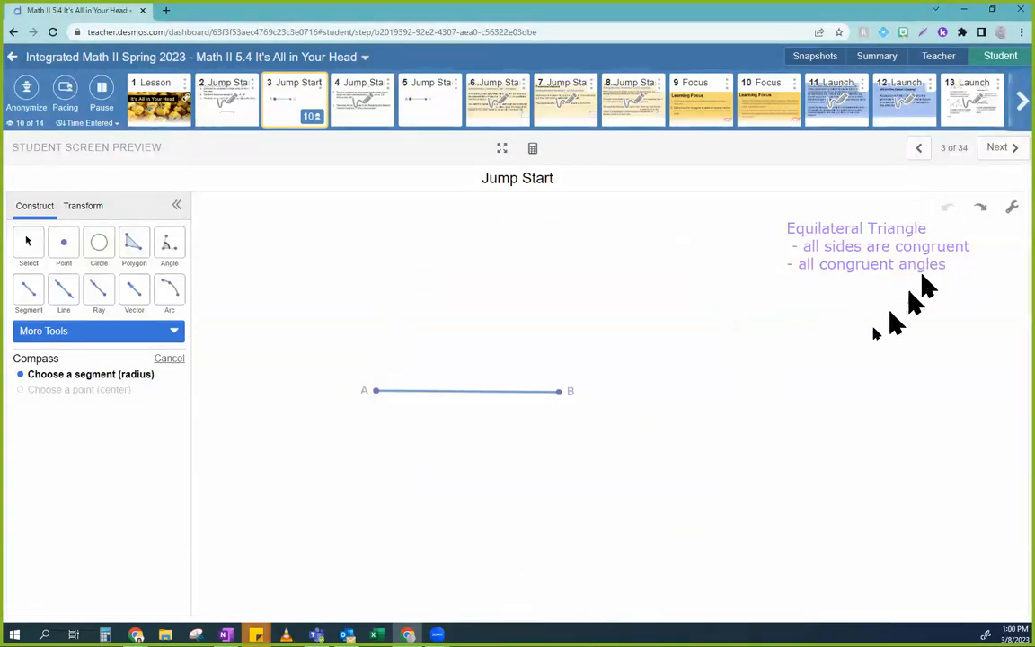
Step: Construct a circle with the Compass, using segment AB as the radius and point B as the center
left_click(144, 333)
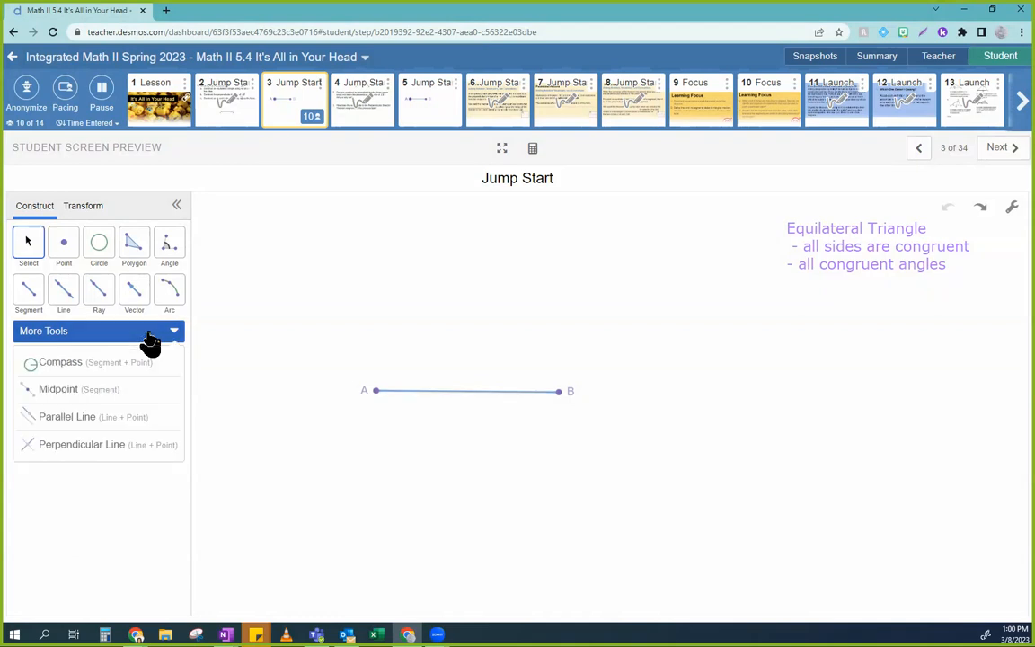
left_click(172, 333)
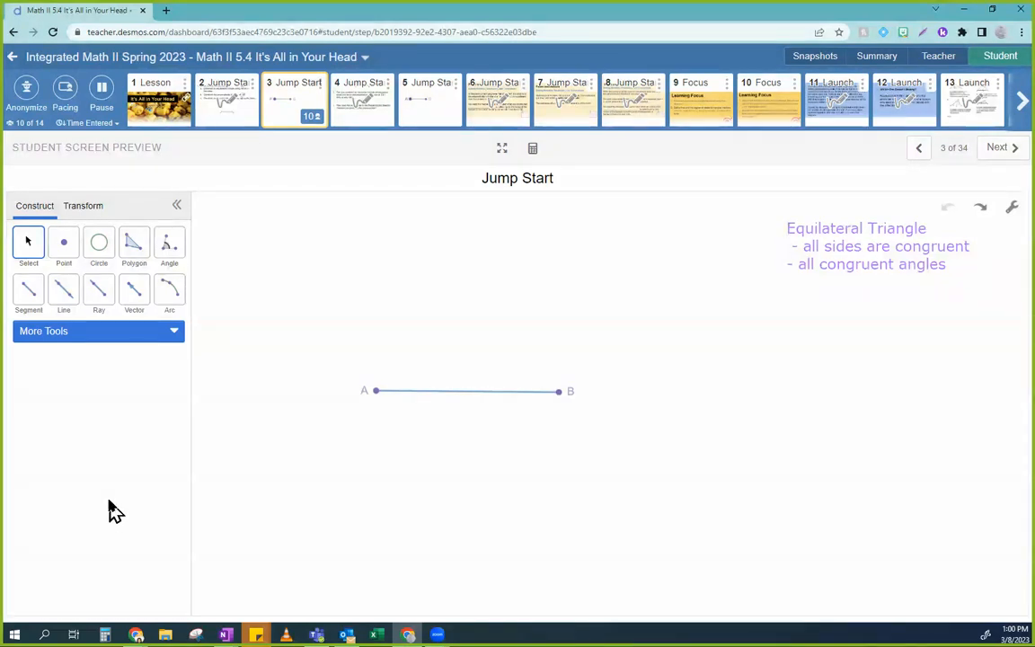
left_click(85, 336)
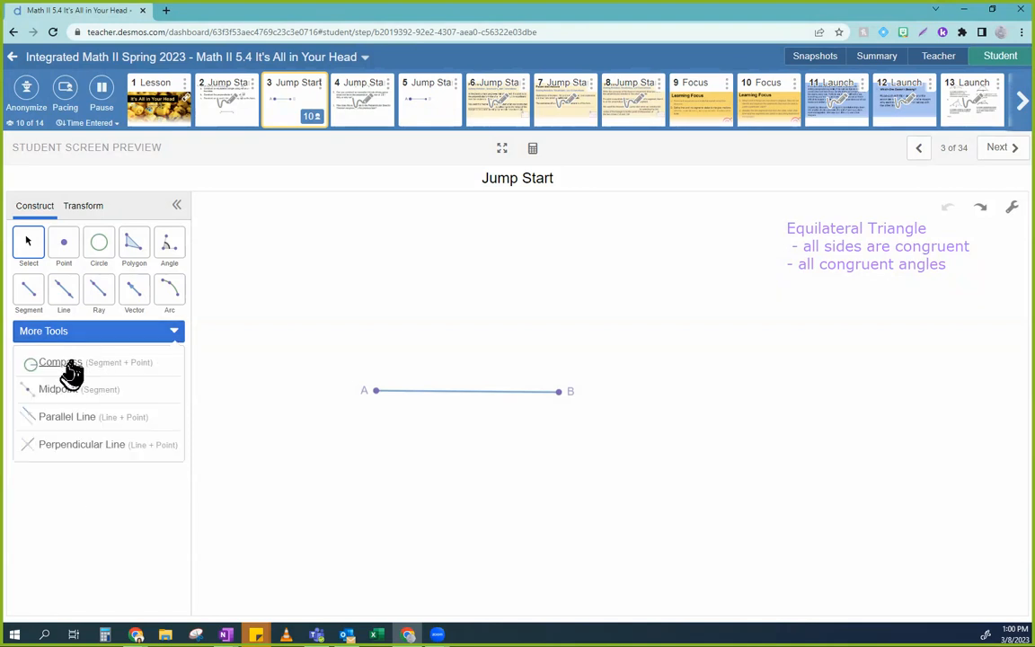
left_click(63, 364)
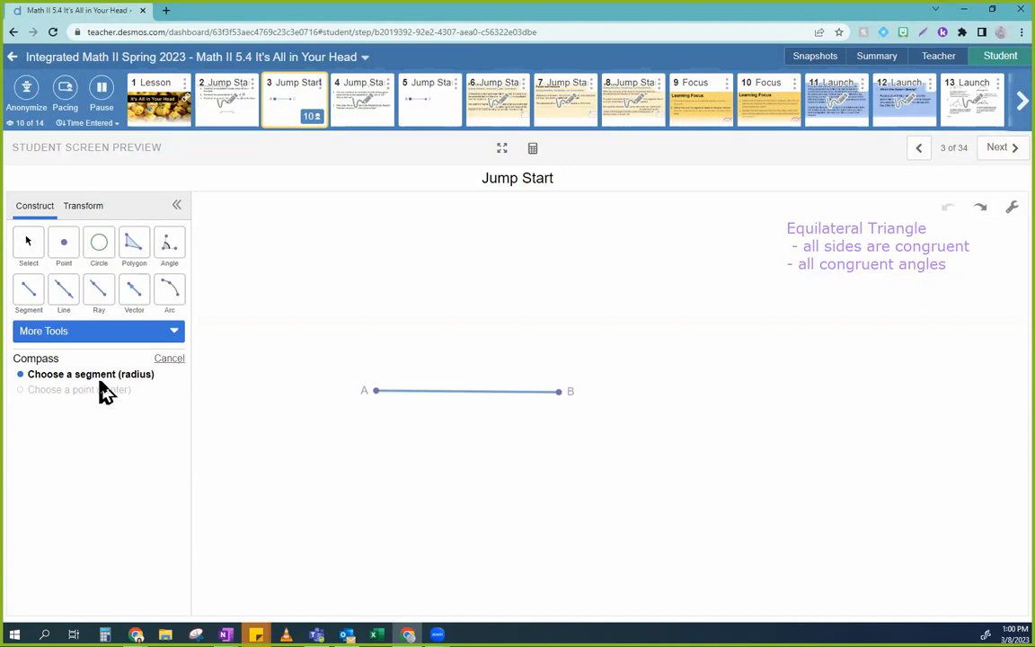
left_click(437, 394)
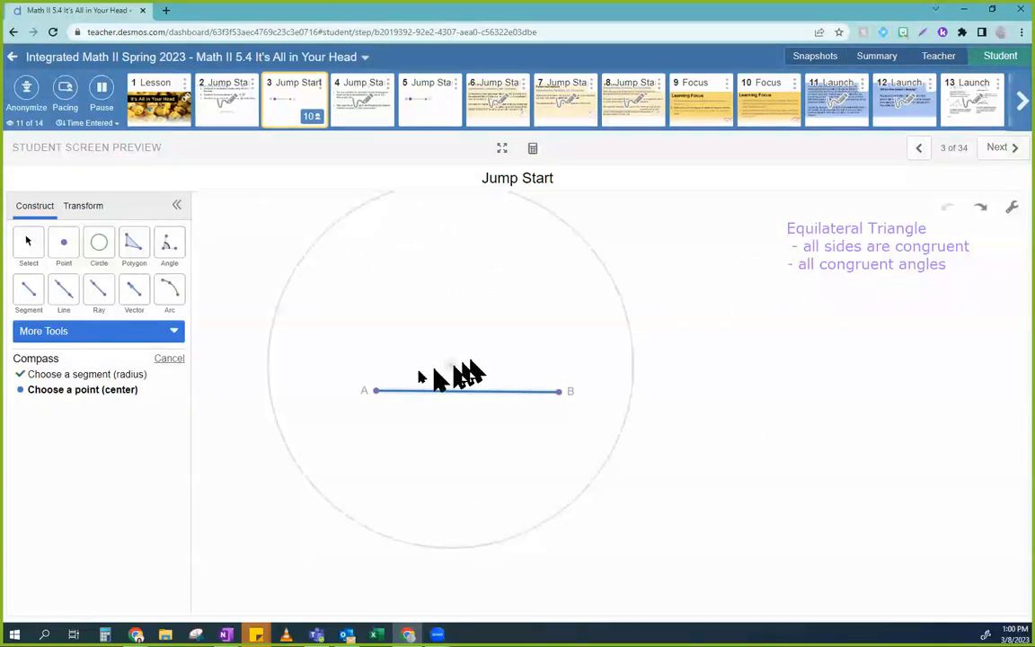
left_click(560, 394)
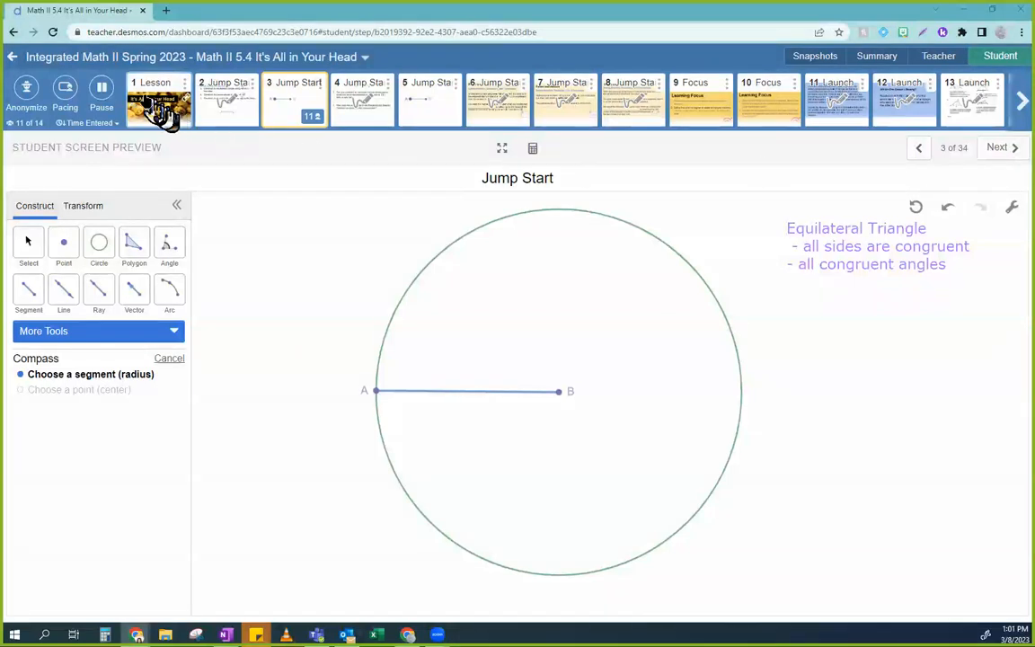
Step: Anonymize the student names and switch to the teacher view of the Jump Start responses
left_click(27, 89)
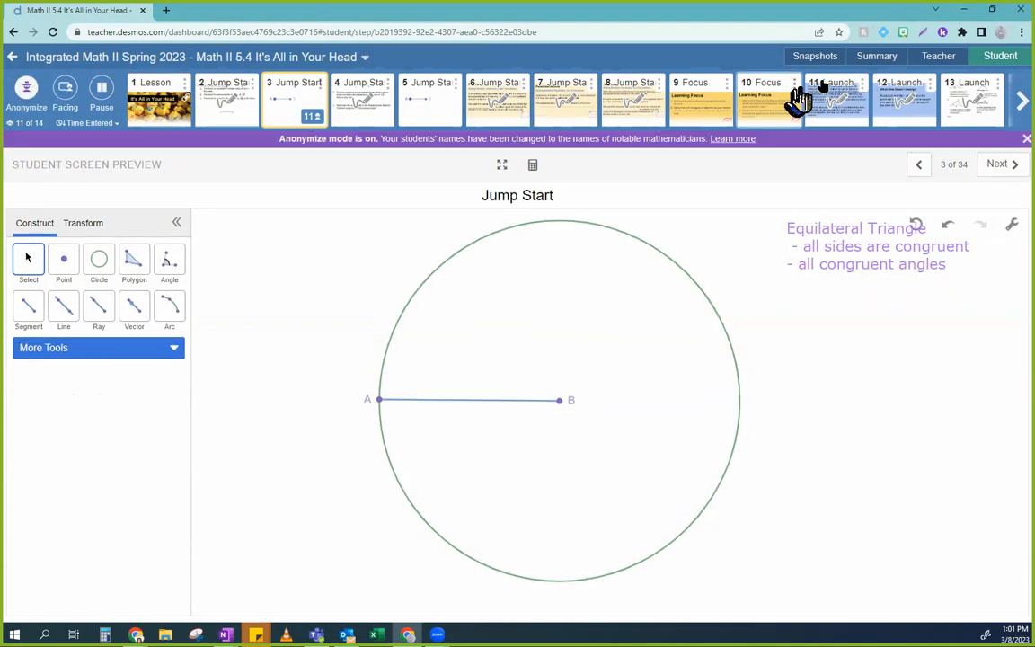
left_click(938, 59)
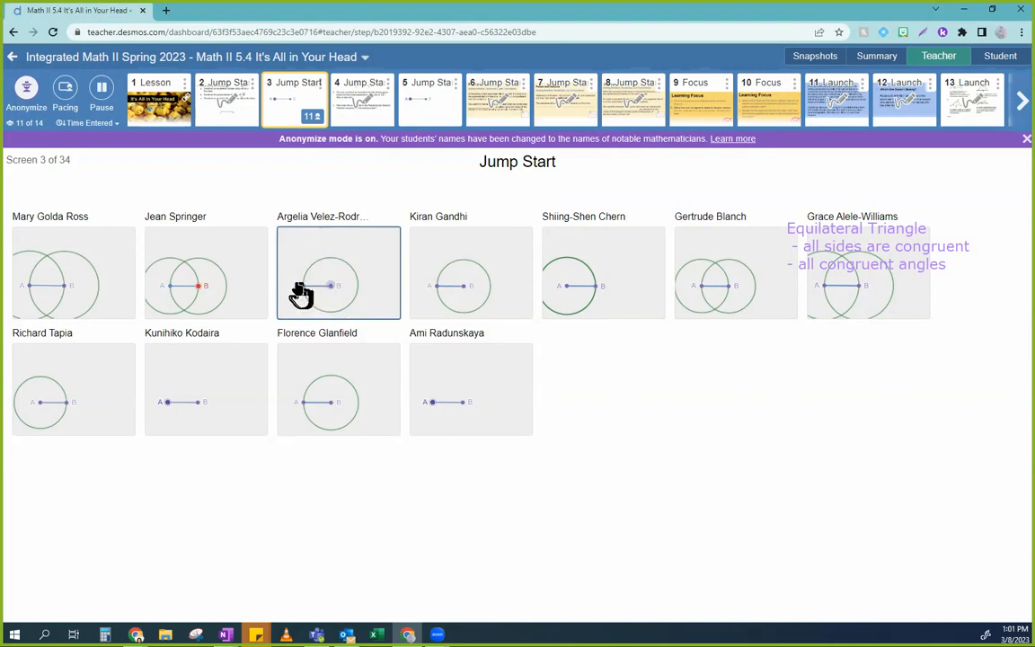
Step: In the third student's response, move the circle's center exactly onto point B, and close the response
left_click(330, 300)
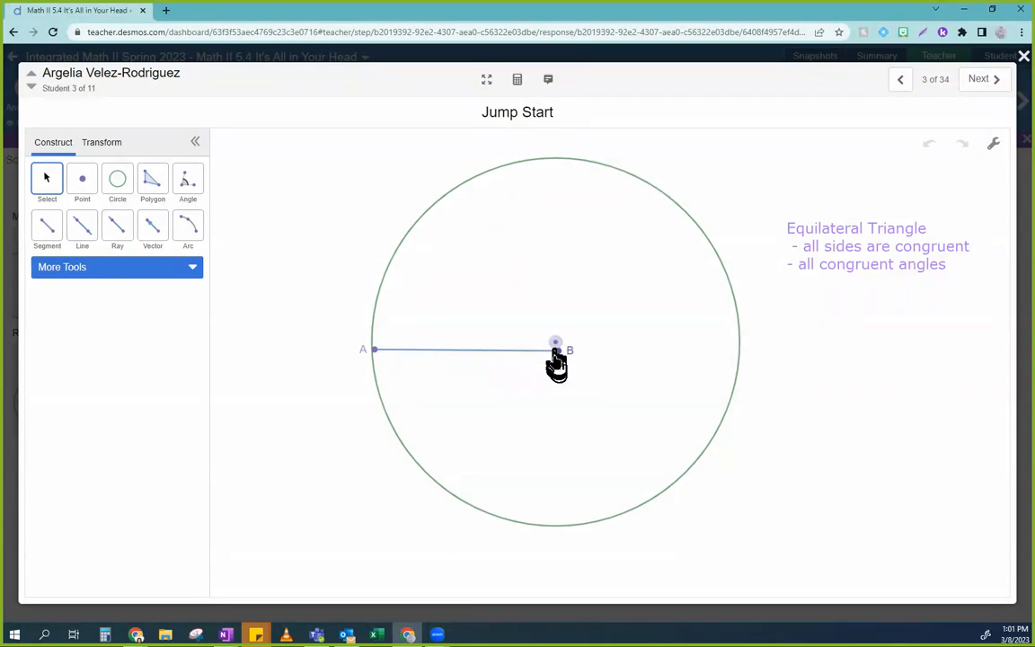
mouse_move(555, 349)
left_mouse_down()
mouse_move(578, 330)
mouse_move(575, 397)
mouse_move(562, 359)
mouse_move(558, 369)
mouse_move(518, 322)
mouse_move(559, 360)
left_mouse_up()
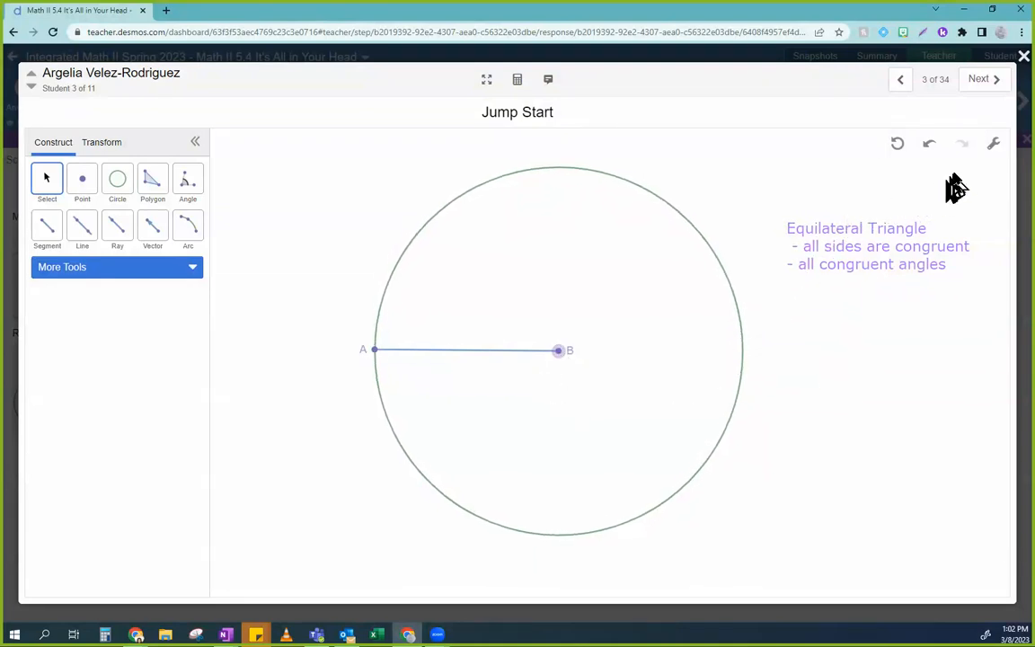
left_click(990, 148)
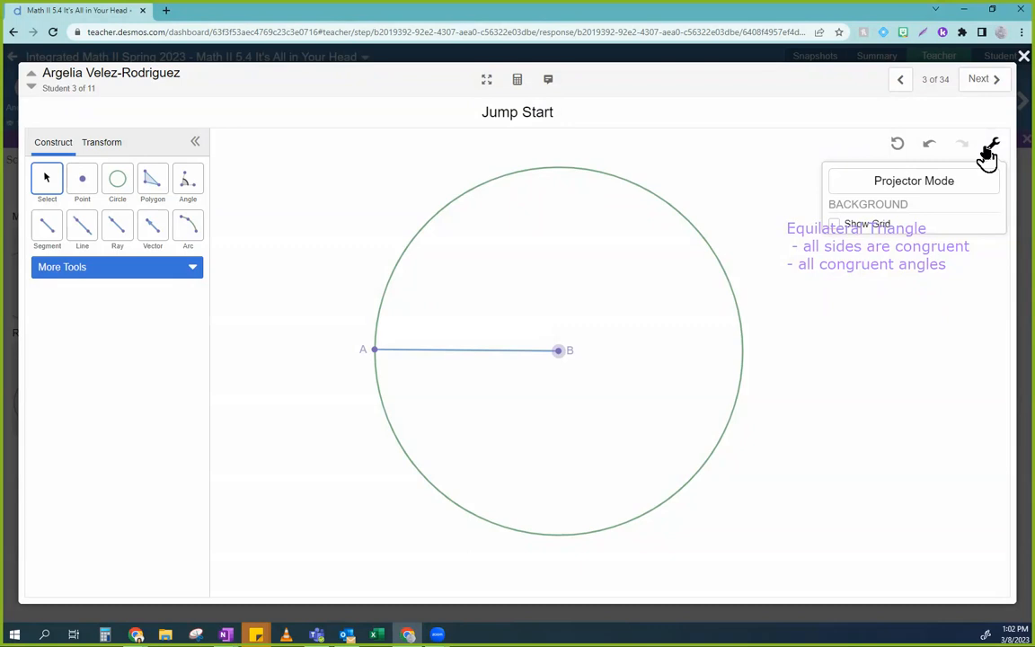
left_click(869, 231)
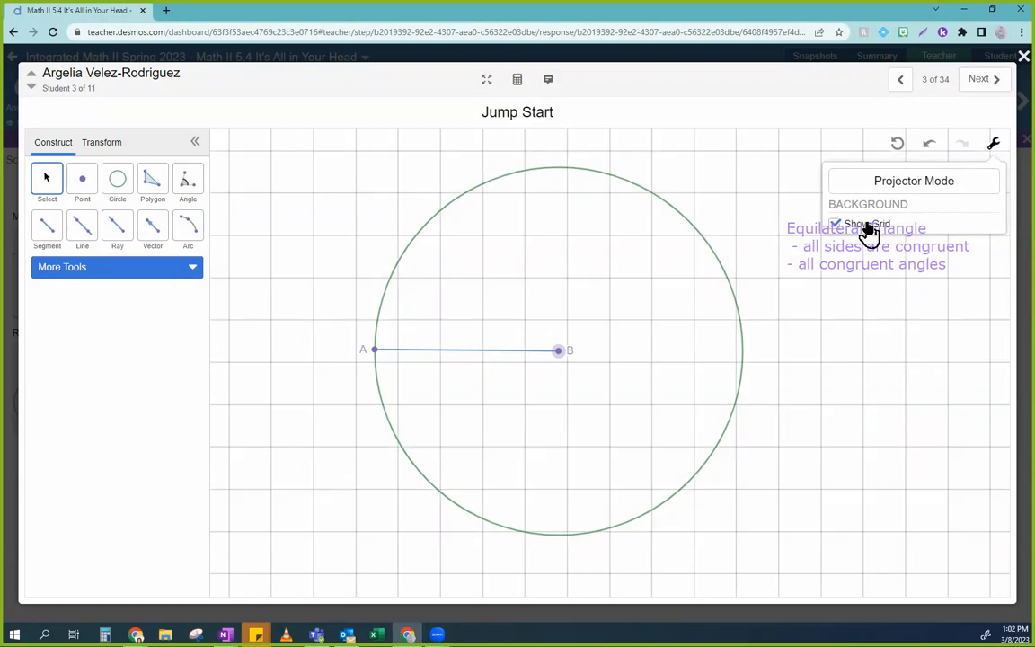
left_click(869, 231)
mouse_move(557, 352)
left_mouse_down()
mouse_move(531, 381)
mouse_move(557, 312)
mouse_move(557, 353)
left_mouse_up()
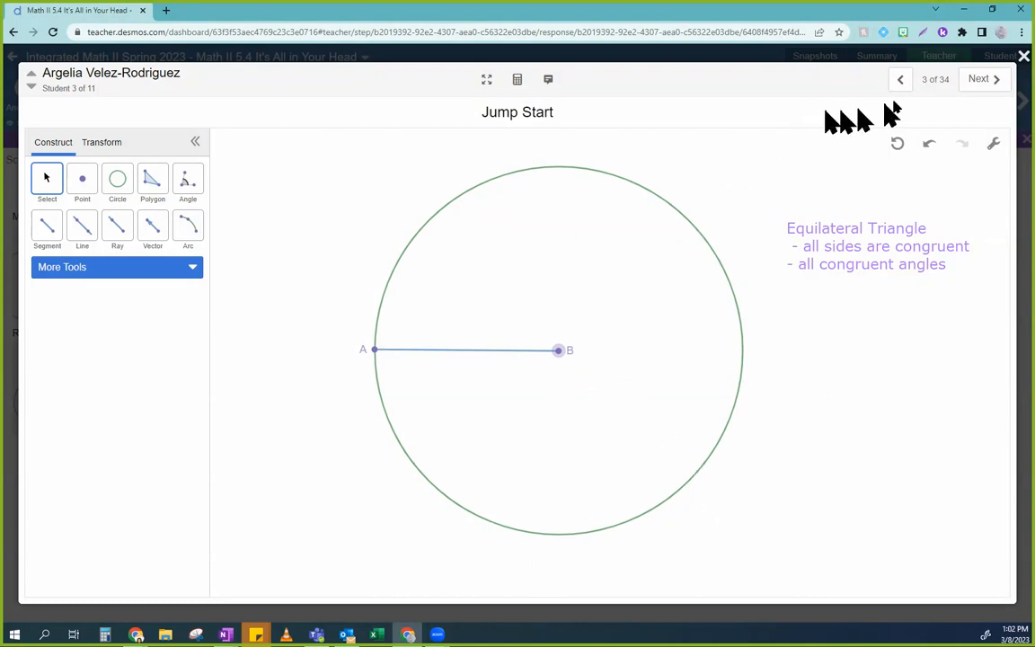
left_click(1024, 56)
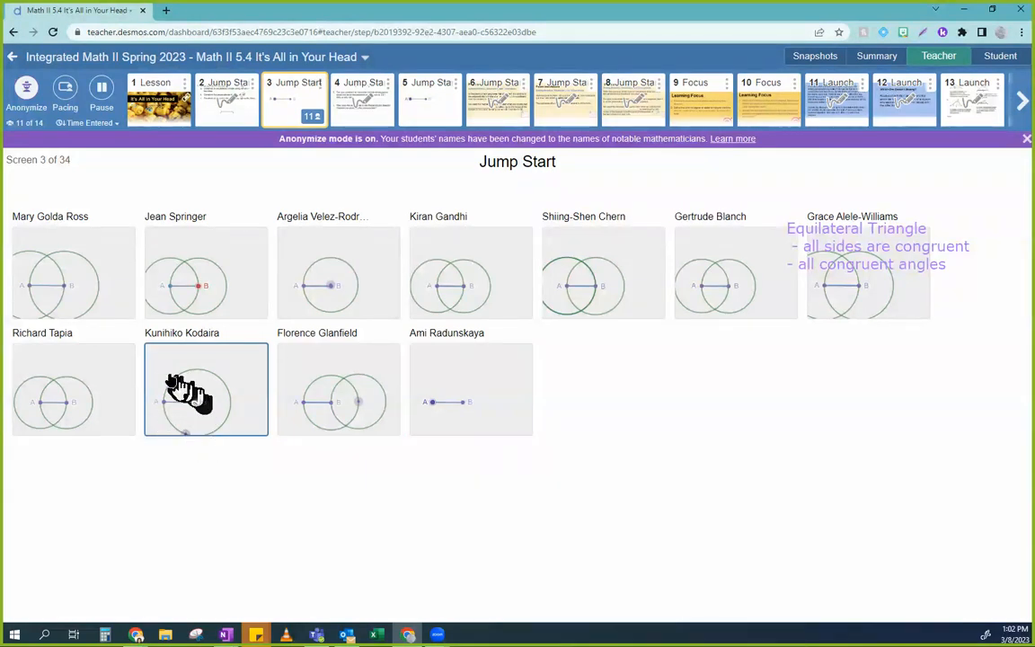
Step: In the tenth student's response, move the second circle's center onto point A, and close the response
left_click(386, 378)
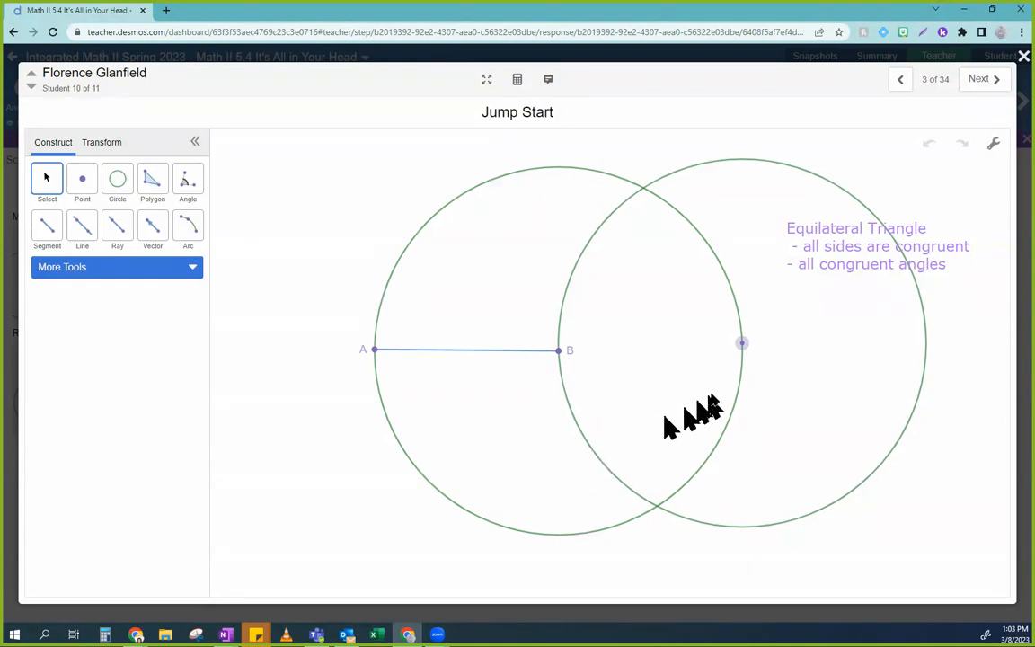
left_click(742, 344)
left_click_drag(740, 346, 361, 360)
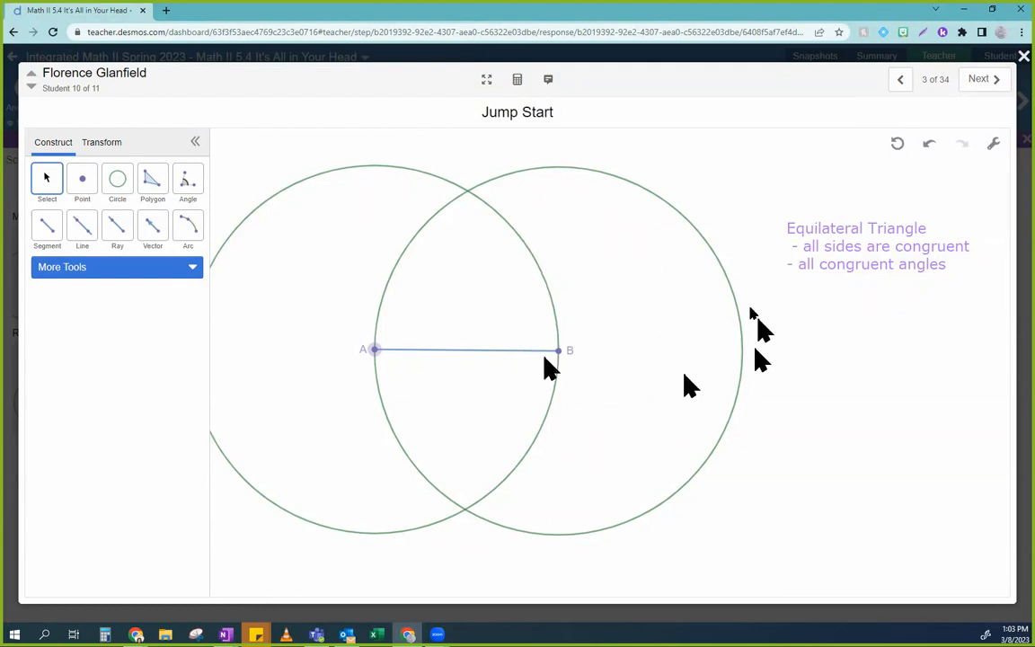
left_click(1024, 55)
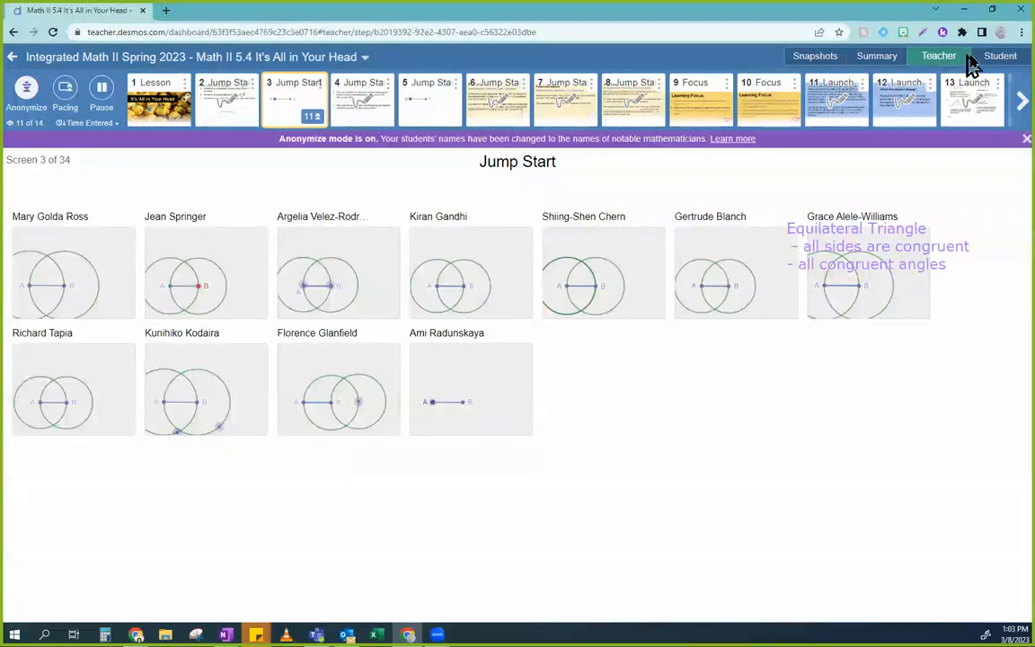
Step: In the student preview, construct a second Compass circle with segment AB as the radius and point A as the center
left_click(998, 61)
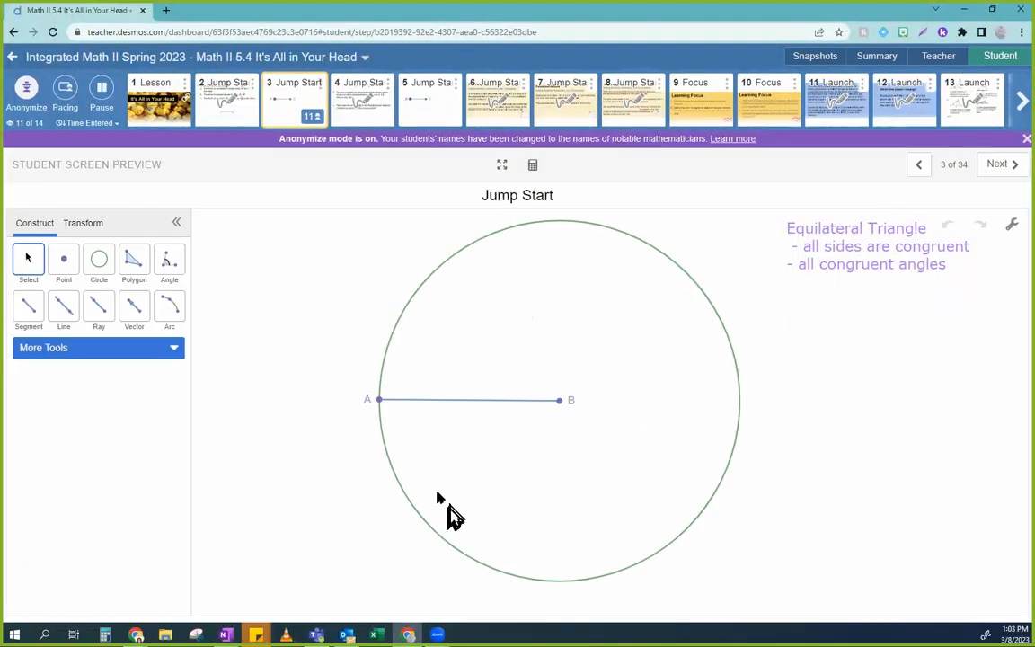
left_click(87, 348)
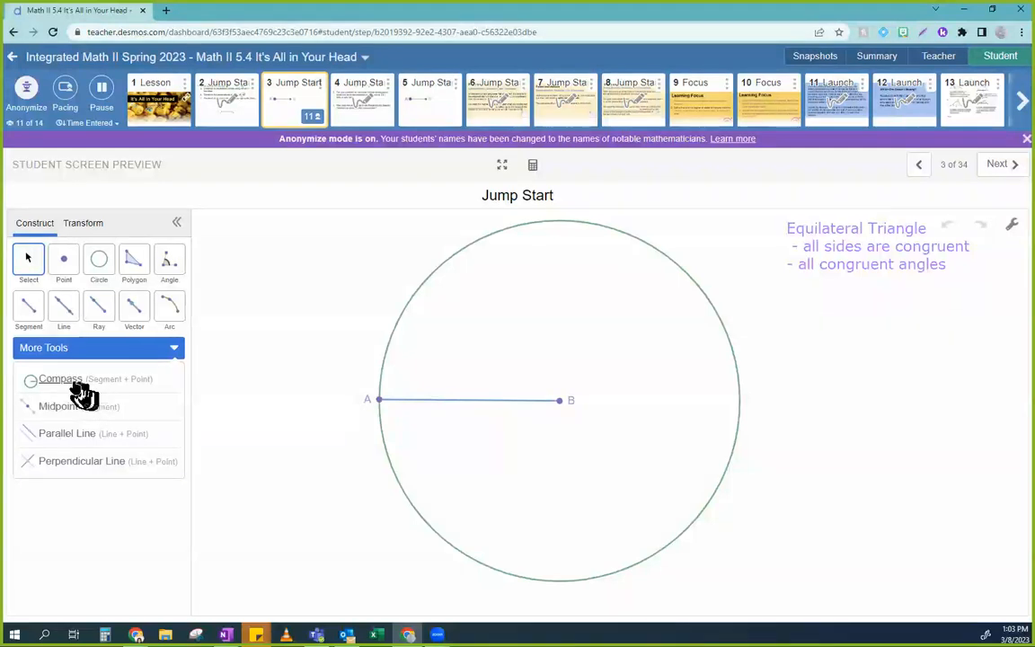
left_click(77, 381)
left_click(443, 401)
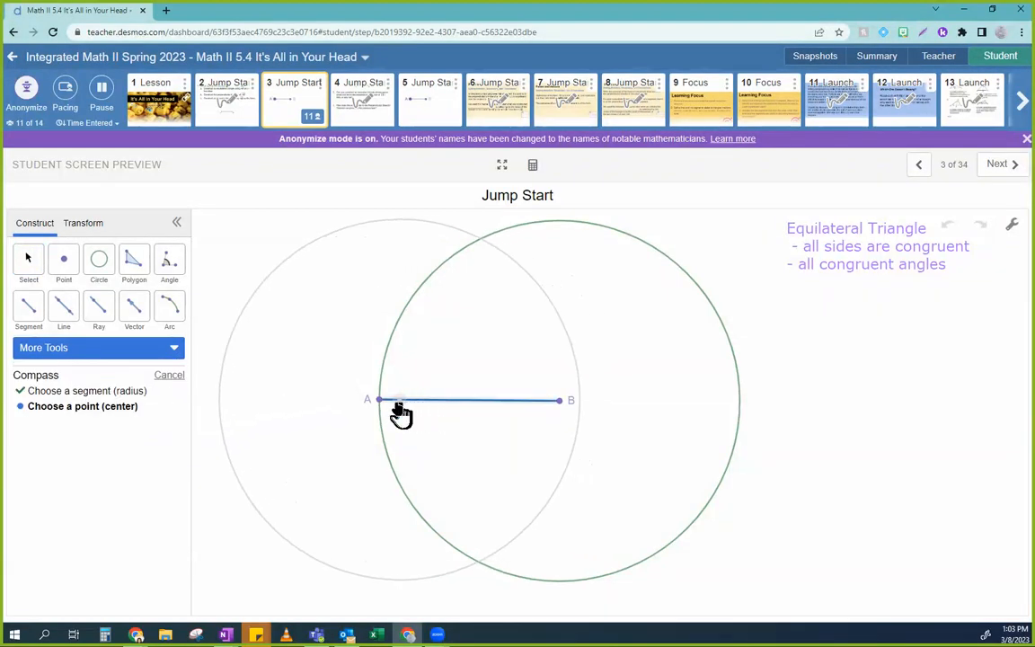
left_click(379, 401)
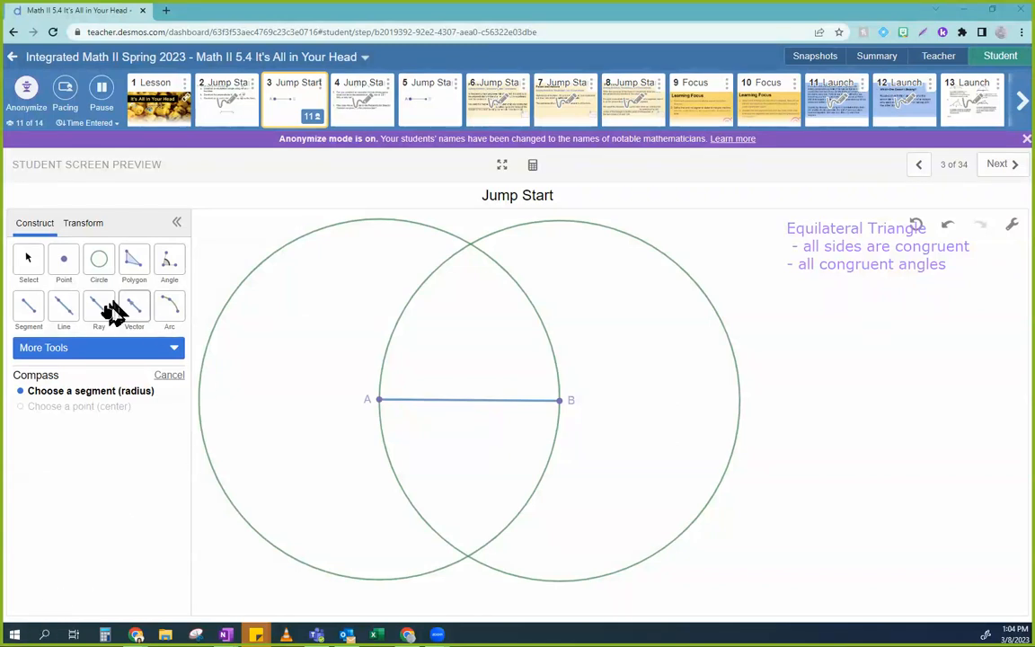
Step: Draw segments from point A and from point B to the circles' upper intersection to complete the triangle
left_click(29, 313)
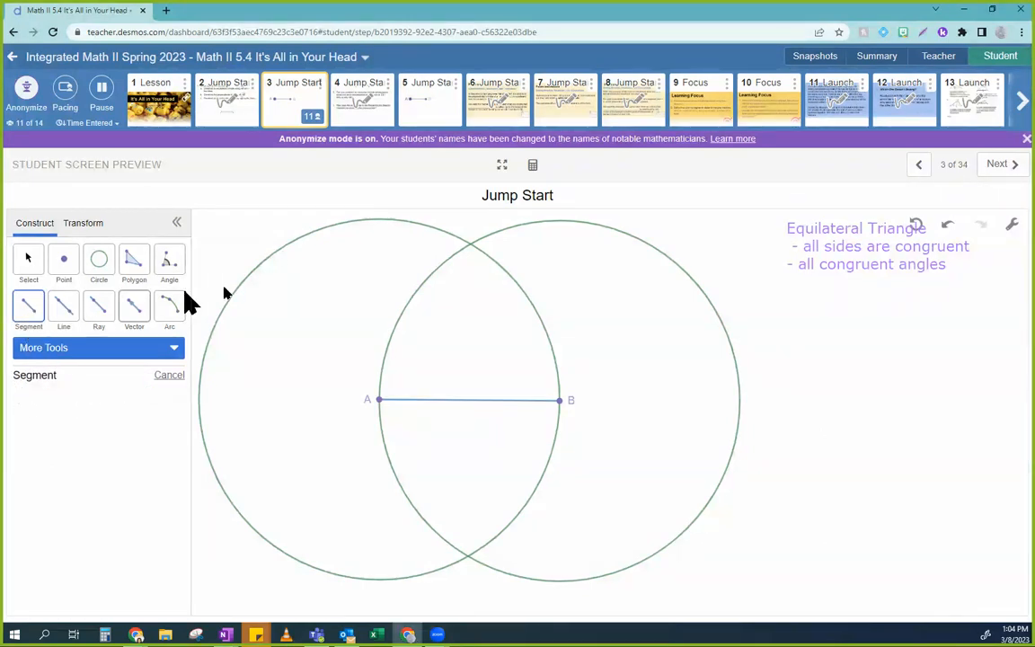
left_click(379, 400)
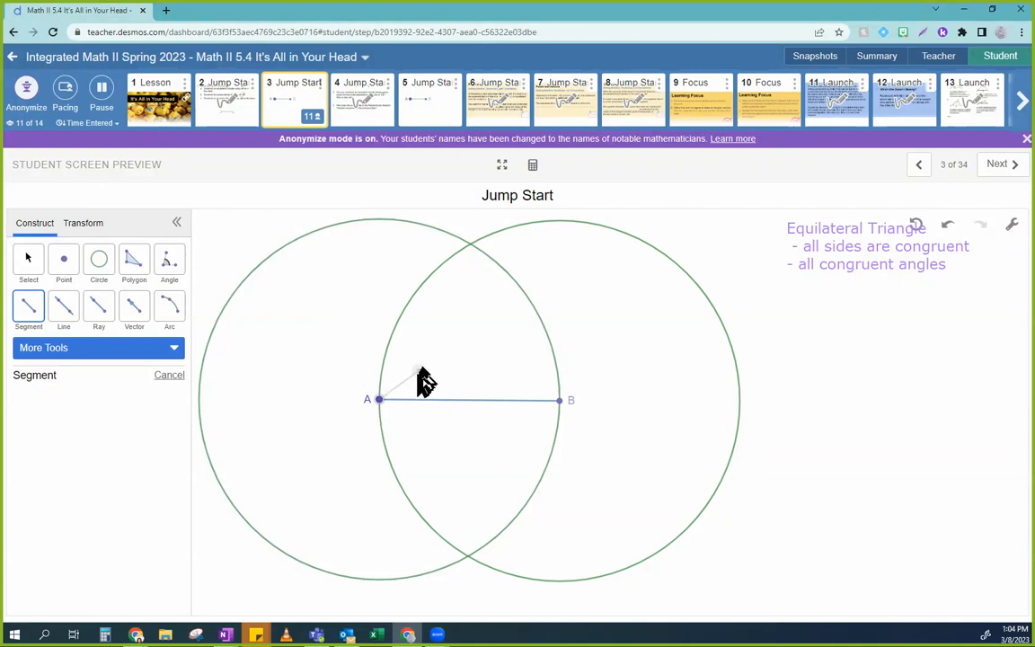
left_click(470, 245)
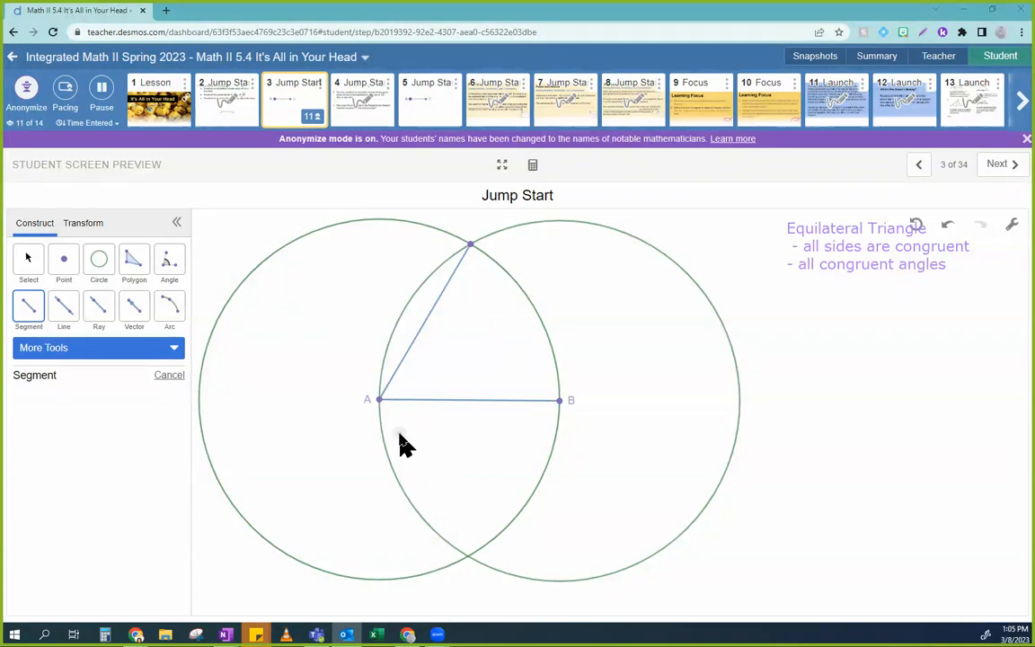
left_click(560, 402)
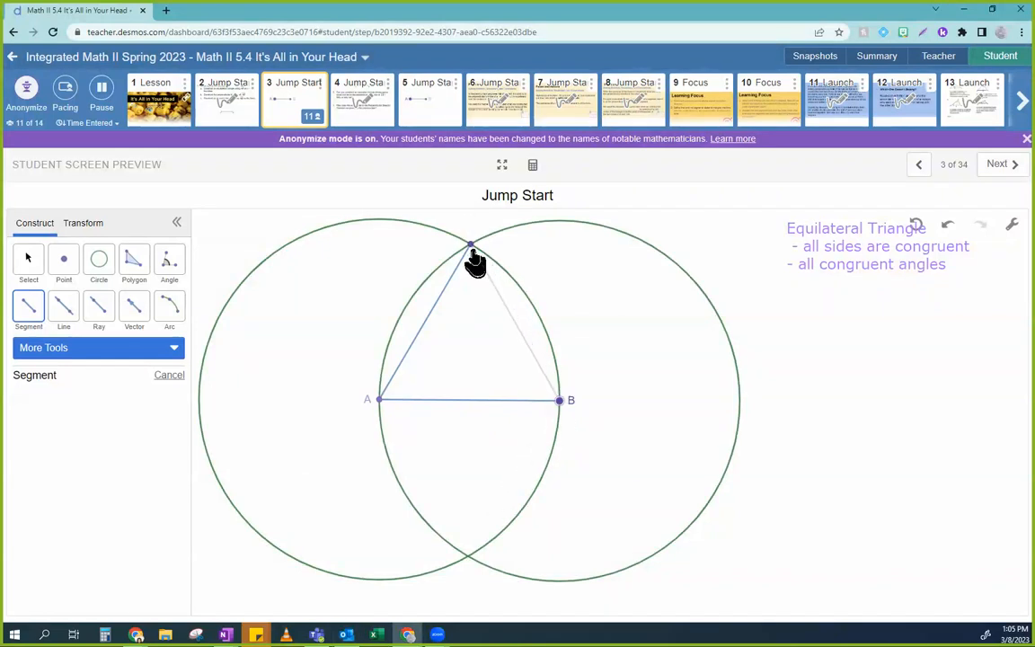
left_click(470, 246)
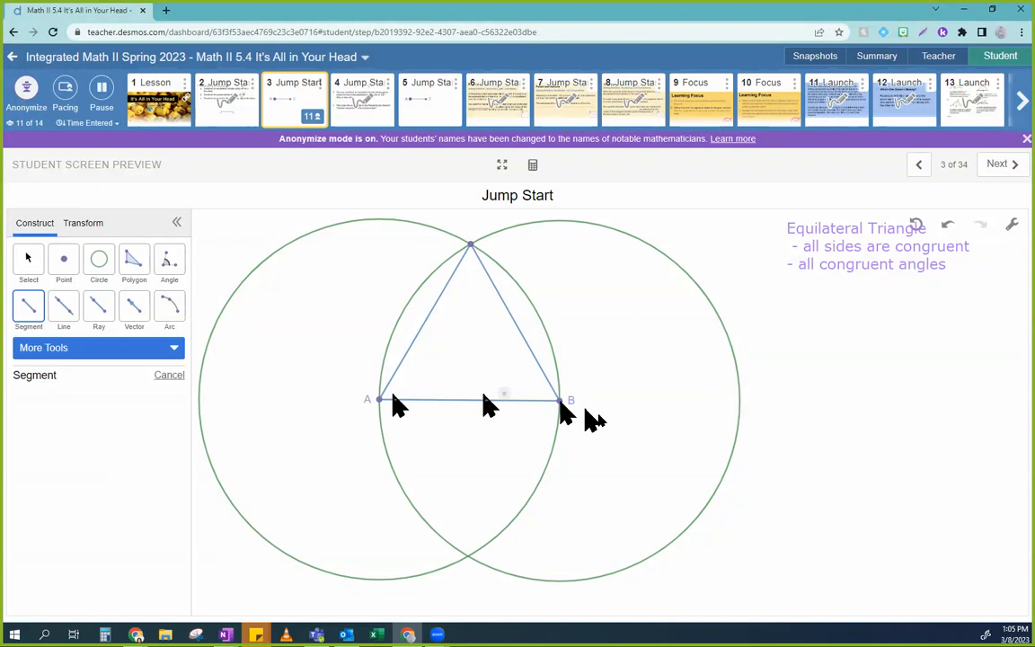
Step: Draw a blue congruence tick across side AB and turn on the label for the triangle's top vertex
mouse_move(135, 636)
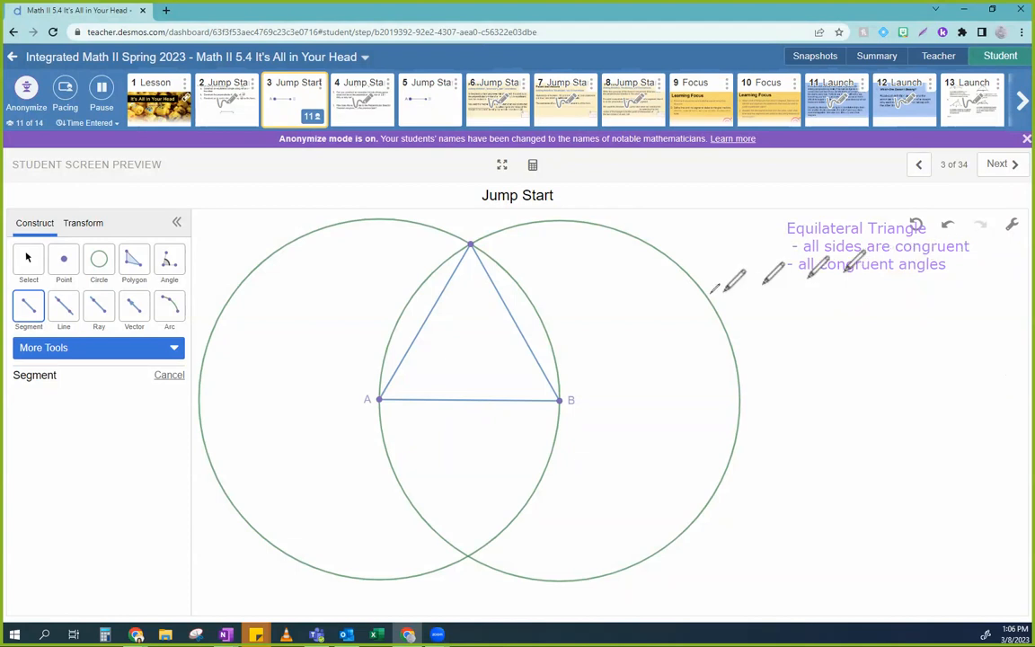
left_click_drag(478, 392, 478, 408)
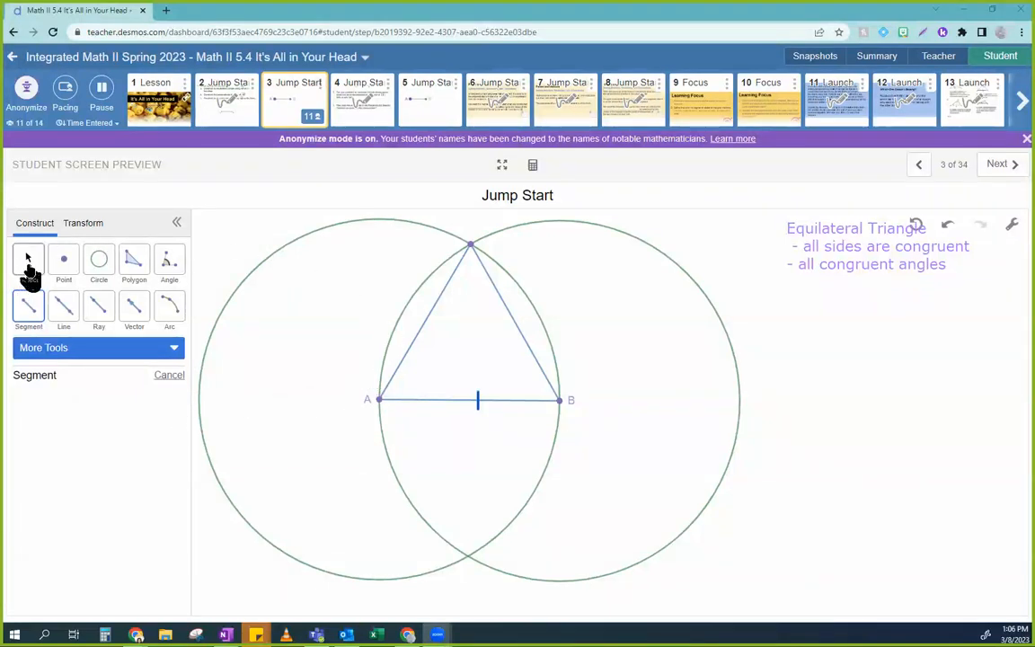
left_click(29, 277)
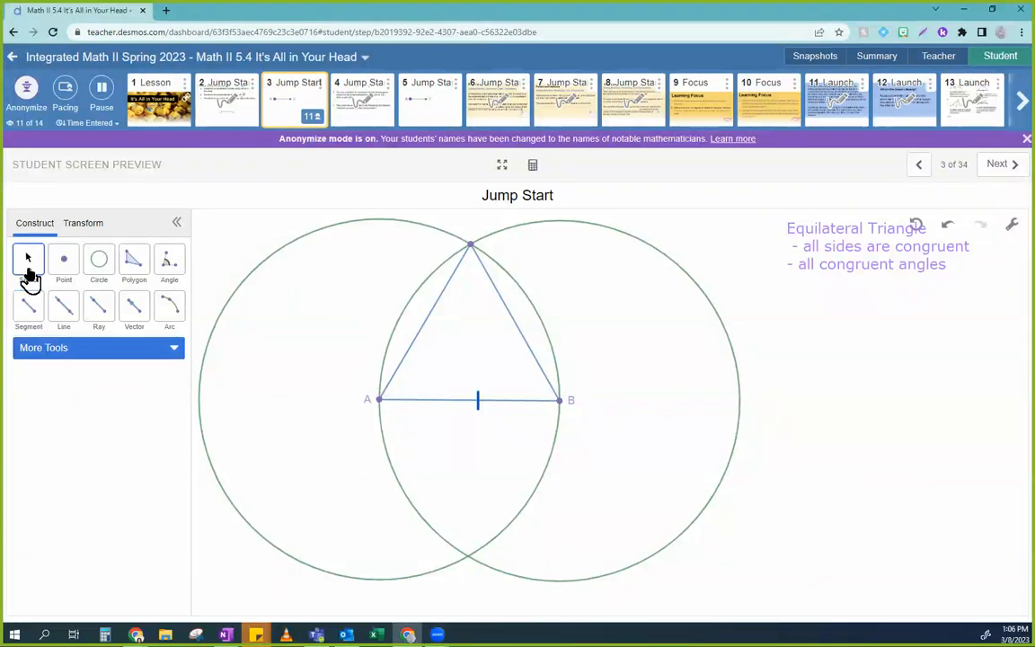
left_click(471, 256)
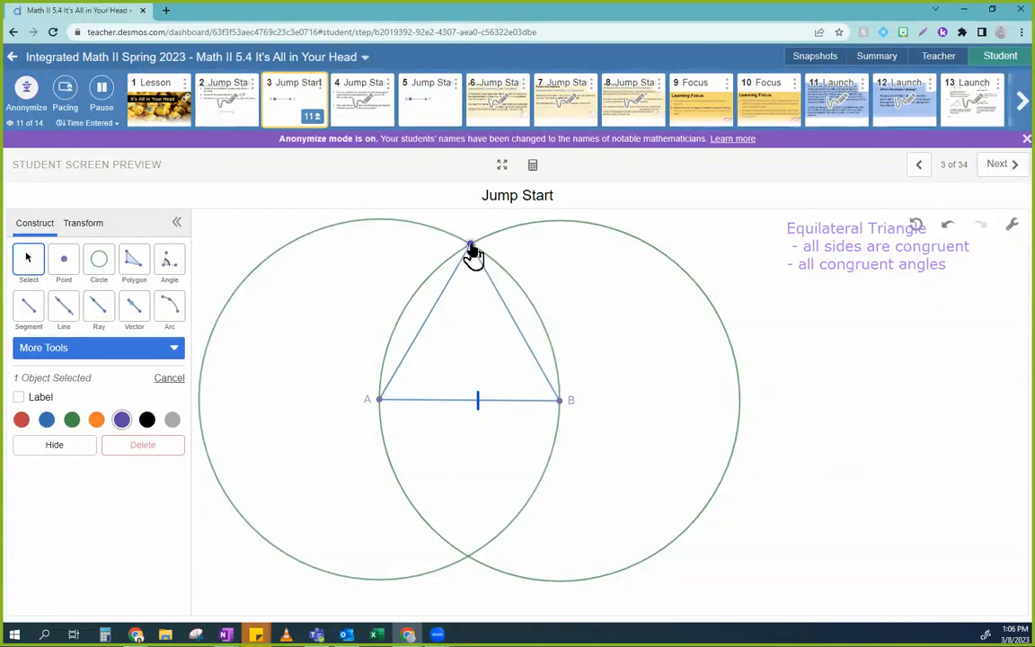
left_click(19, 398)
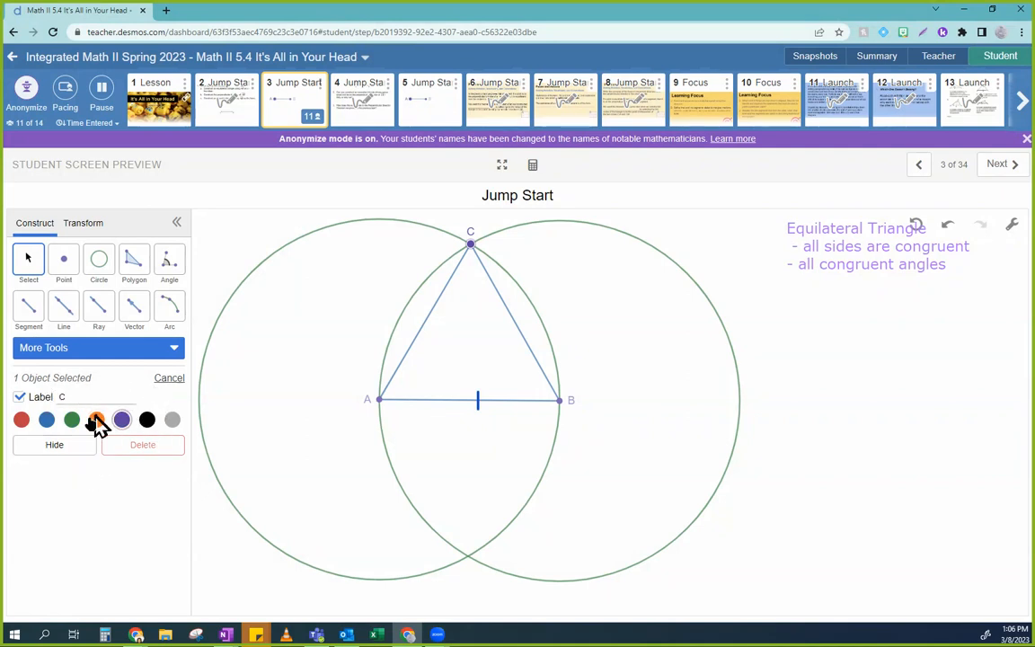
left_click(649, 308)
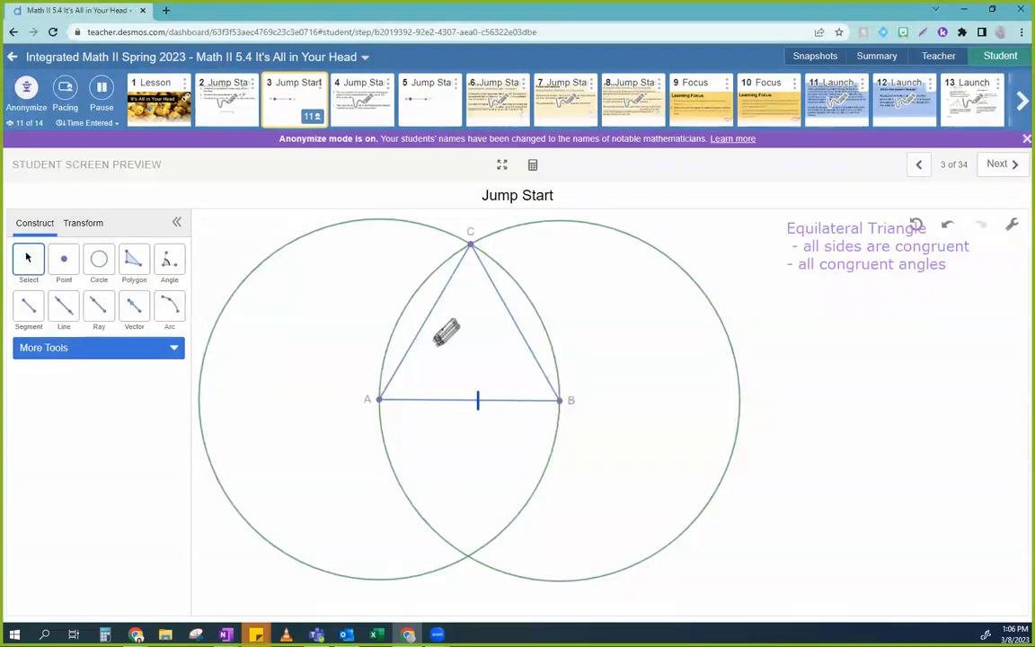
Step: Draw a blue congruence tick across side AC, then revisit the screen 2 instructions and return to screen 3
left_click_drag(421, 308, 439, 315)
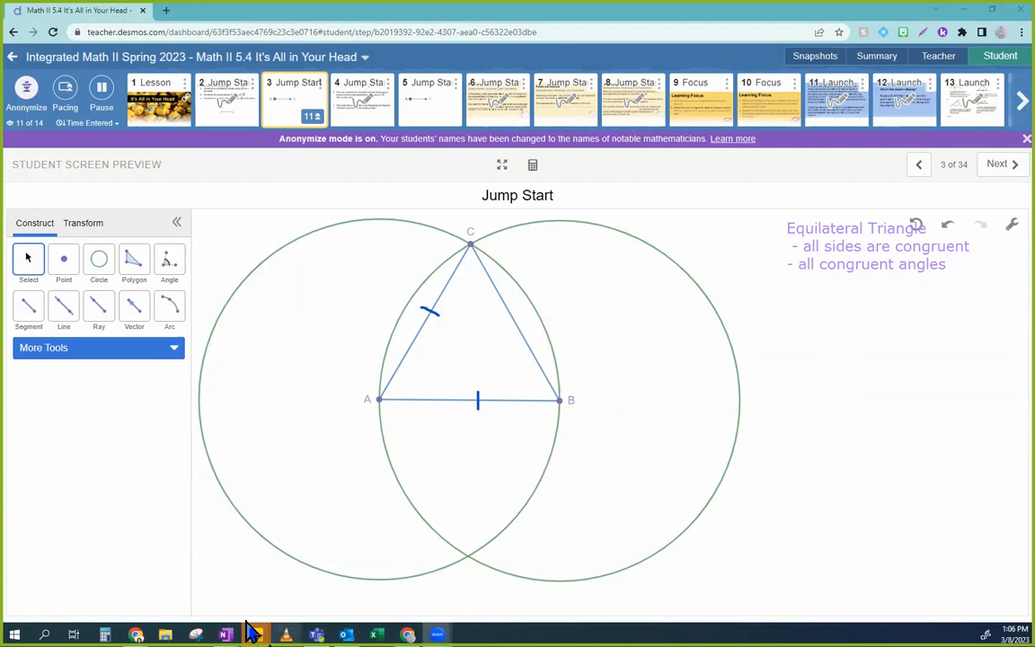
left_click(226, 126)
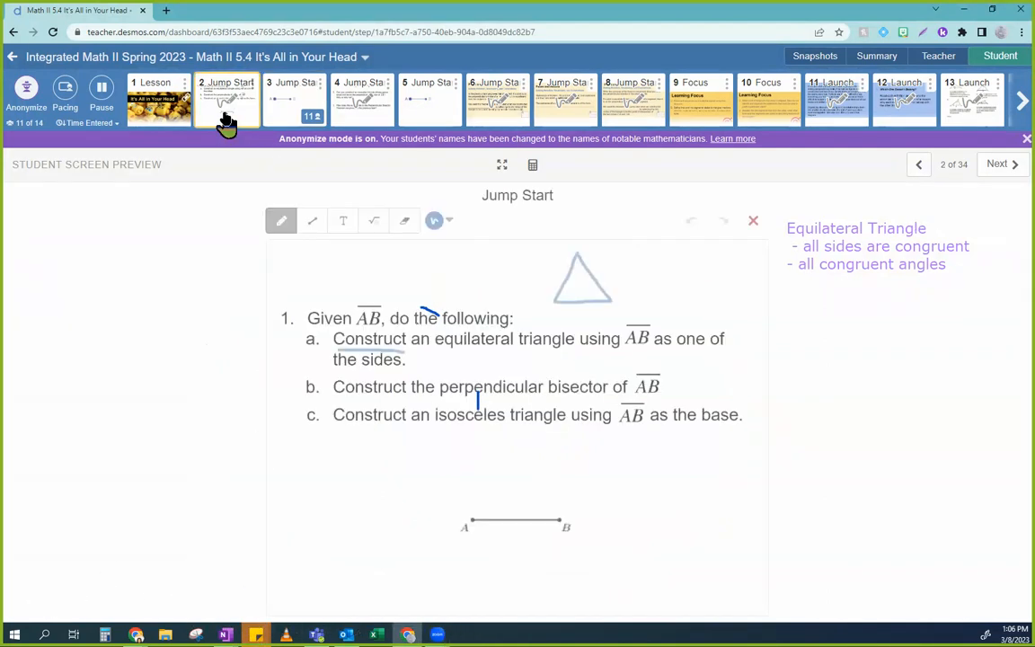
left_click(285, 117)
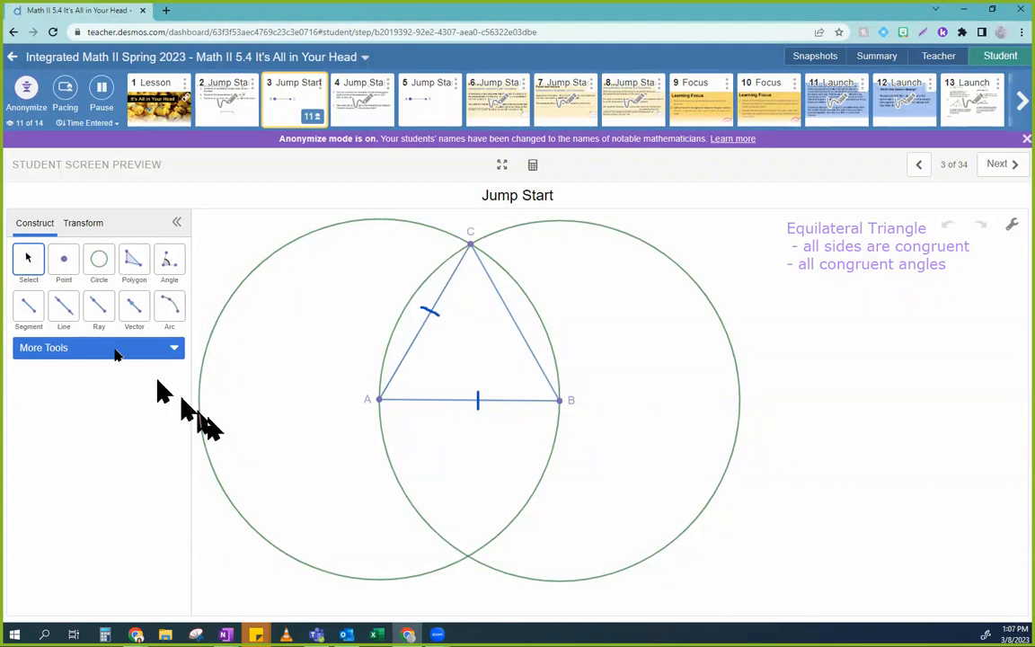
Step: Recolor the circle centered at A orange and draw a blue congruence tick across side BC
left_click(224, 306)
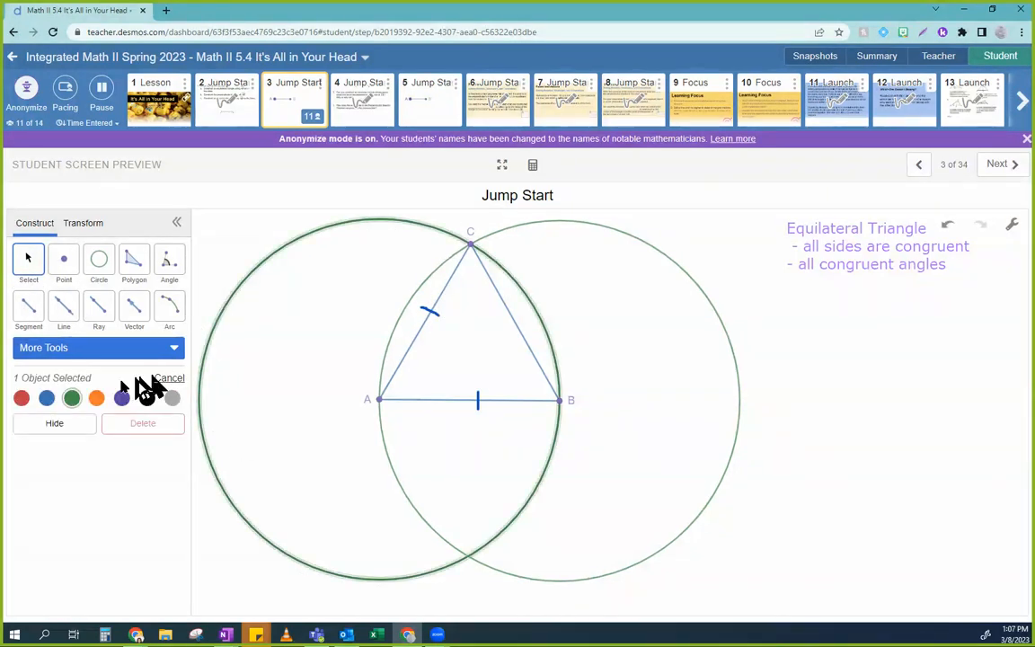
left_click(97, 401)
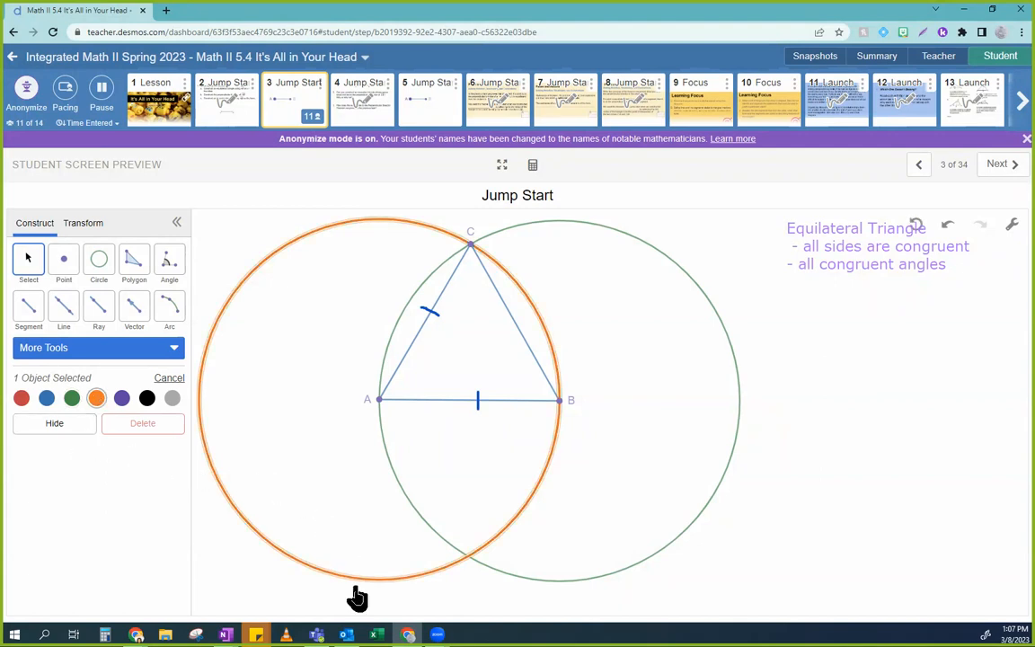
left_click(676, 507)
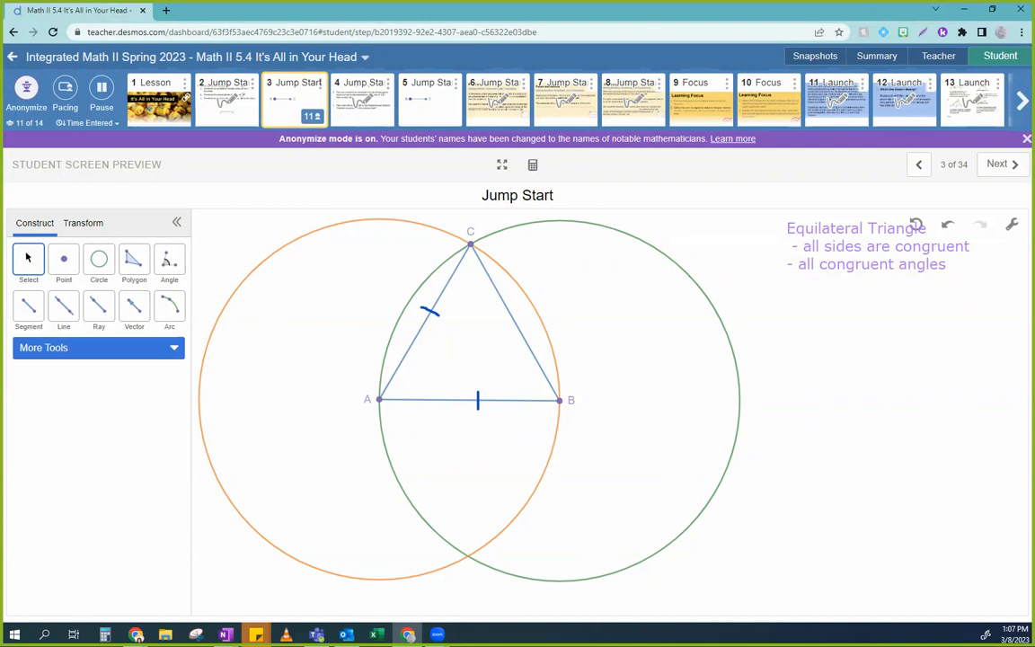
left_click_drag(505, 327, 526, 310)
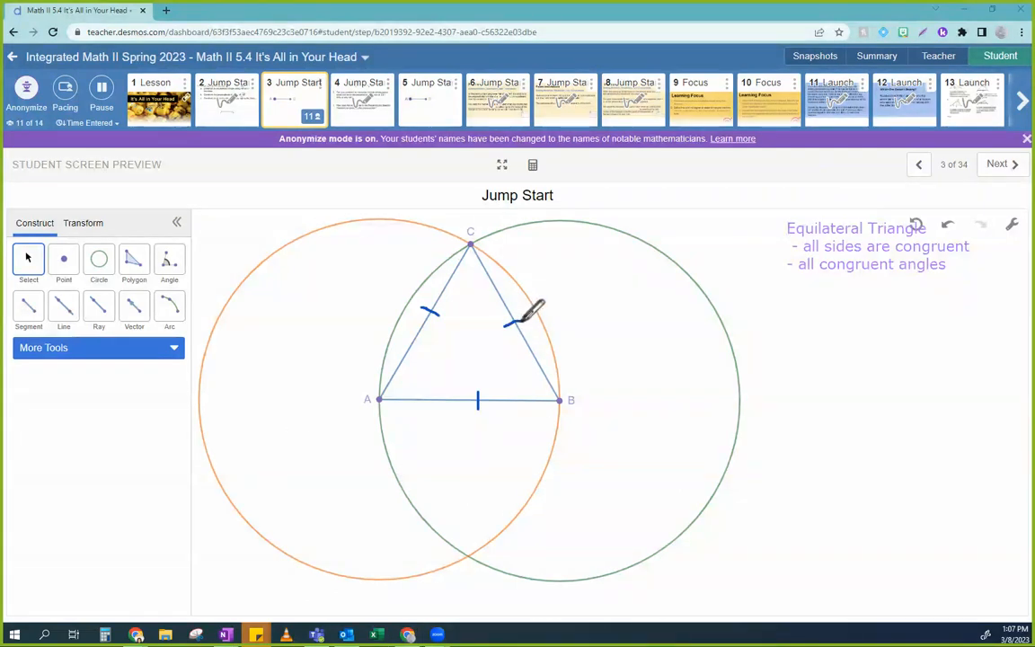